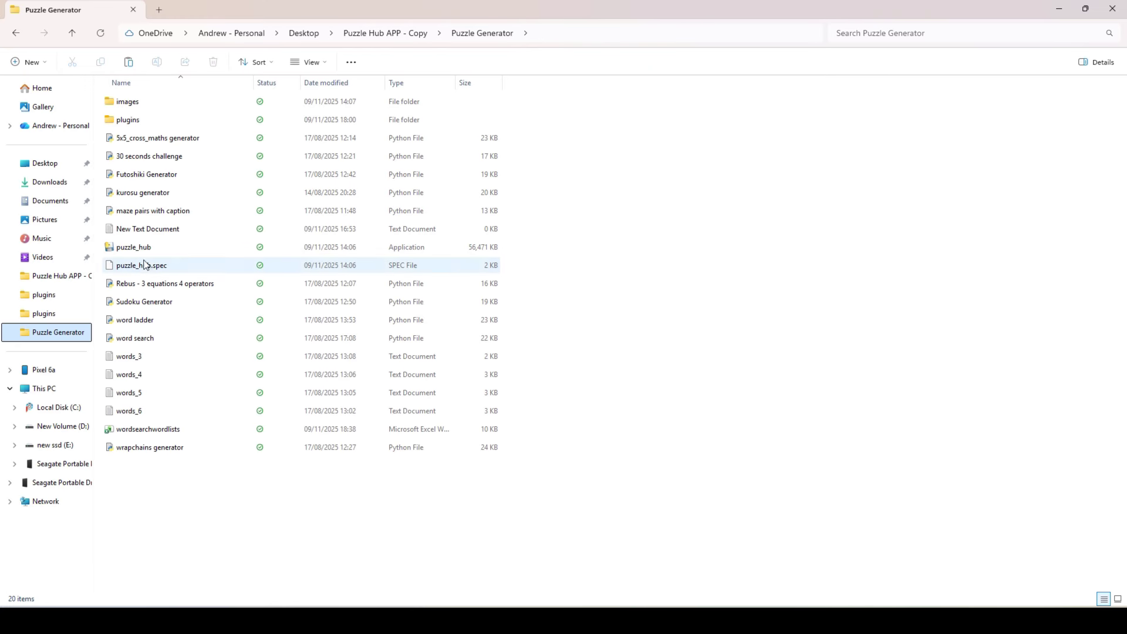
Open the wordsearchwordlists workbook and examine the list titles in row 1 and the words in column A
mouse_move(123, 253)
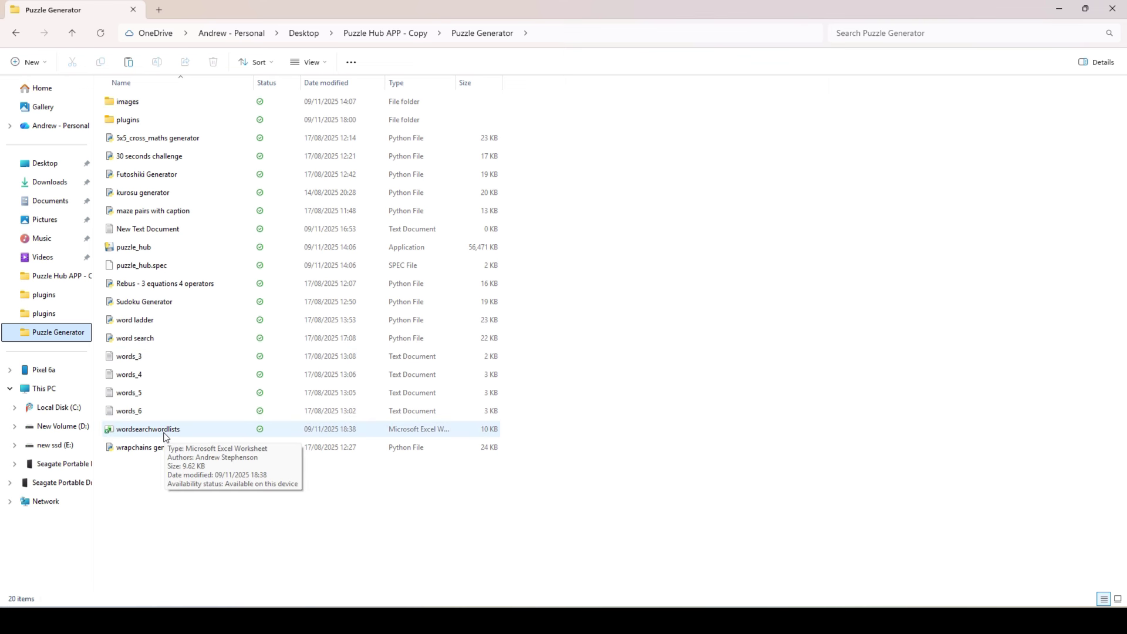
double_click(165, 435)
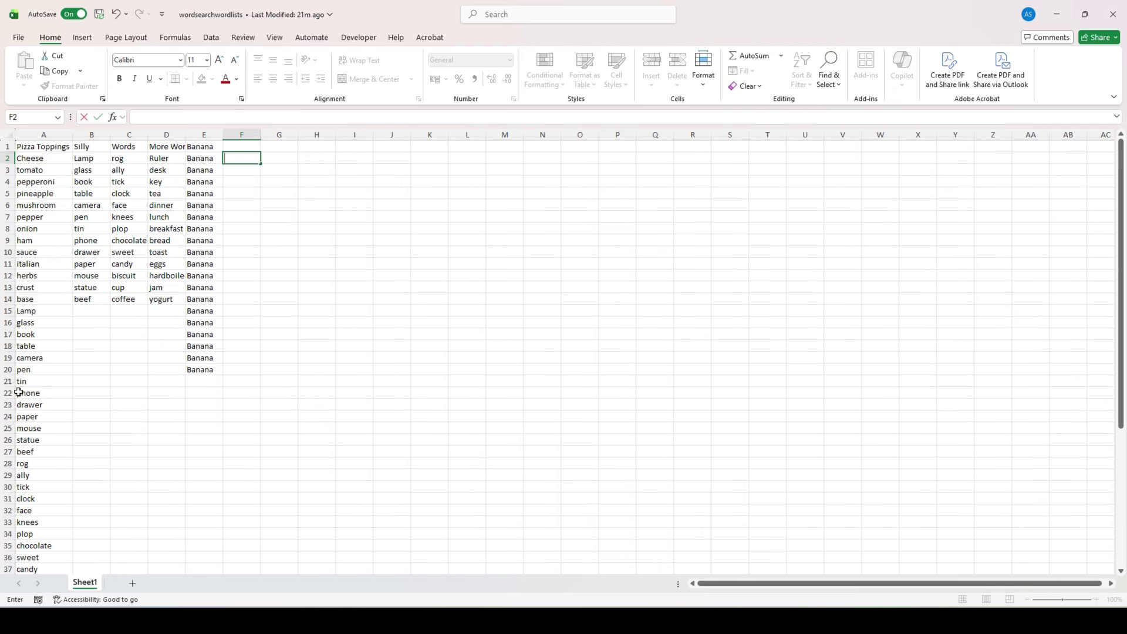
click(5, 146)
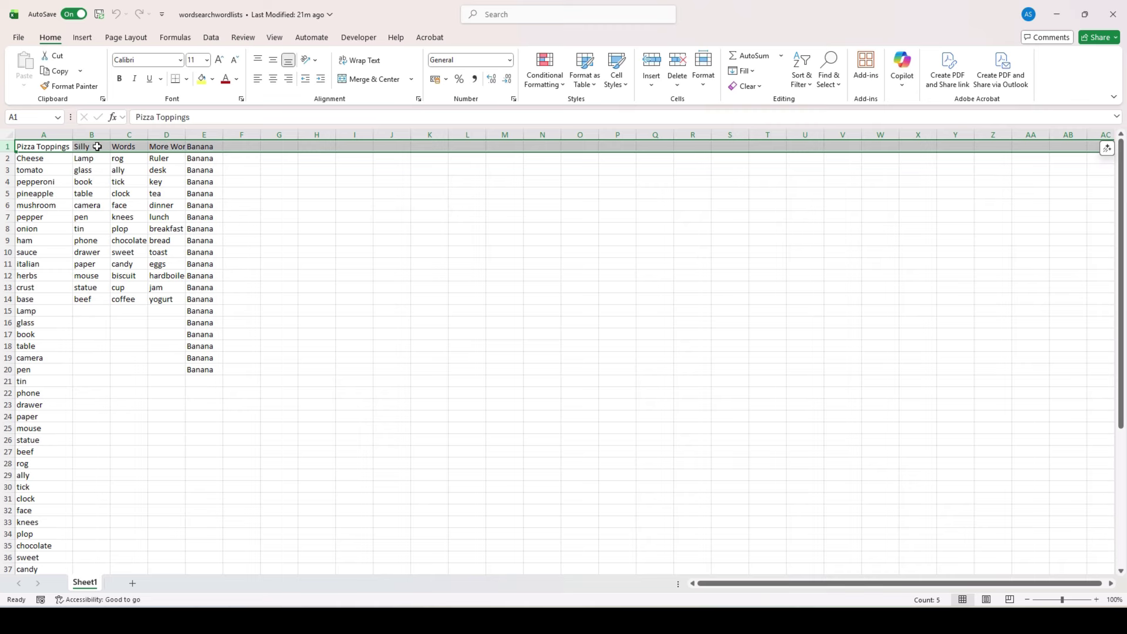
click(28, 406)
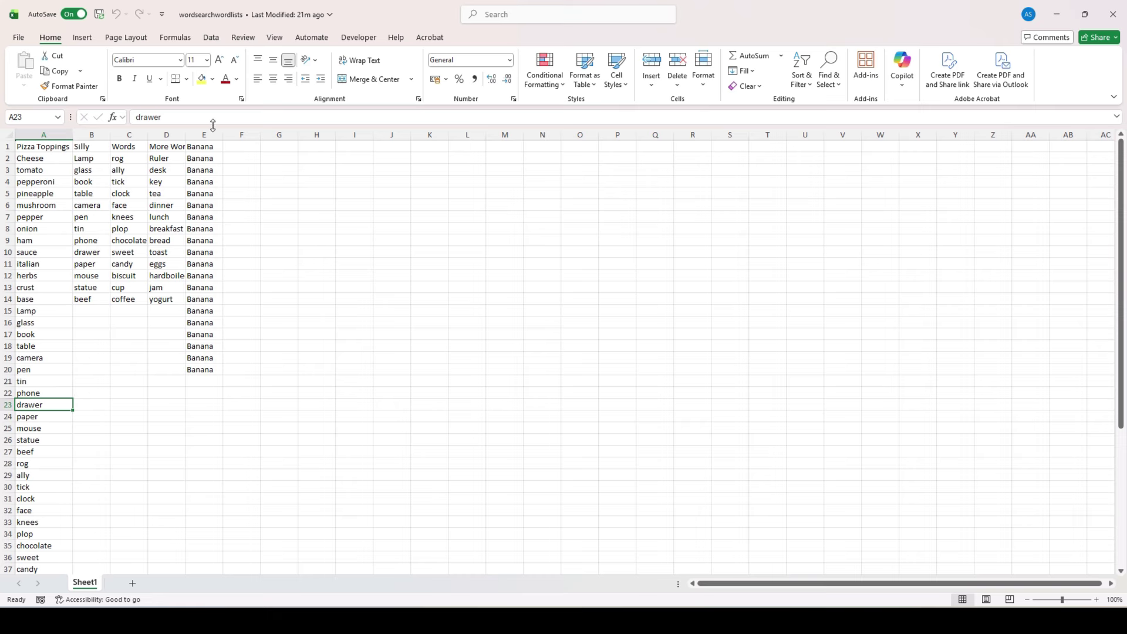
Enter Cat in cell F1, fill it down to F21, and close the workbook
click(240, 148)
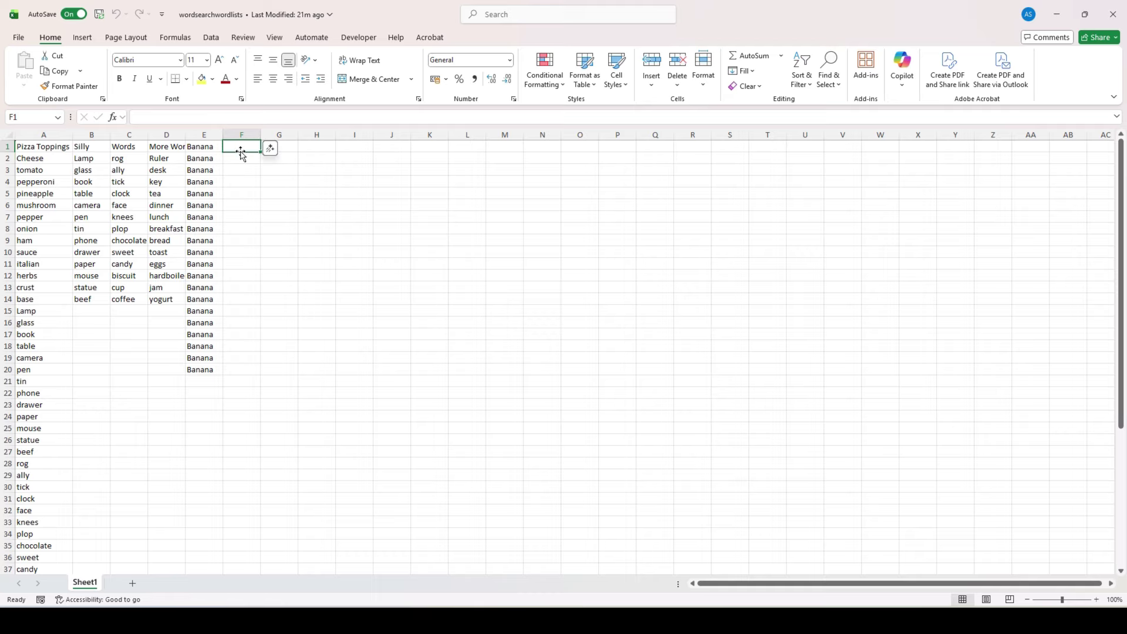
text(Cat)
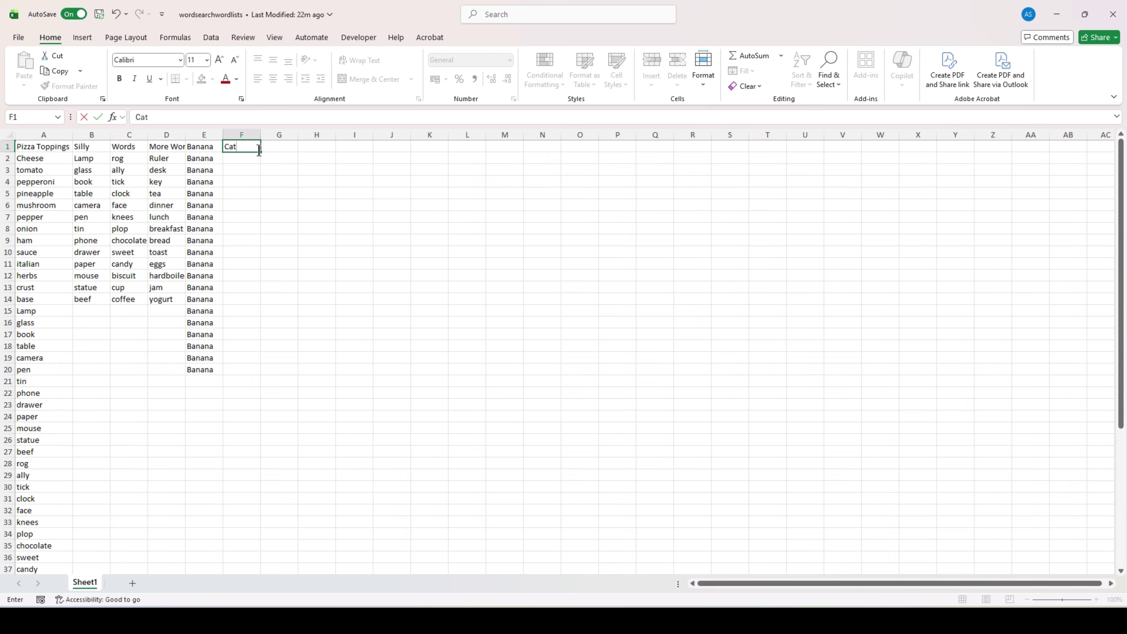
drag(260, 152, 260, 372)
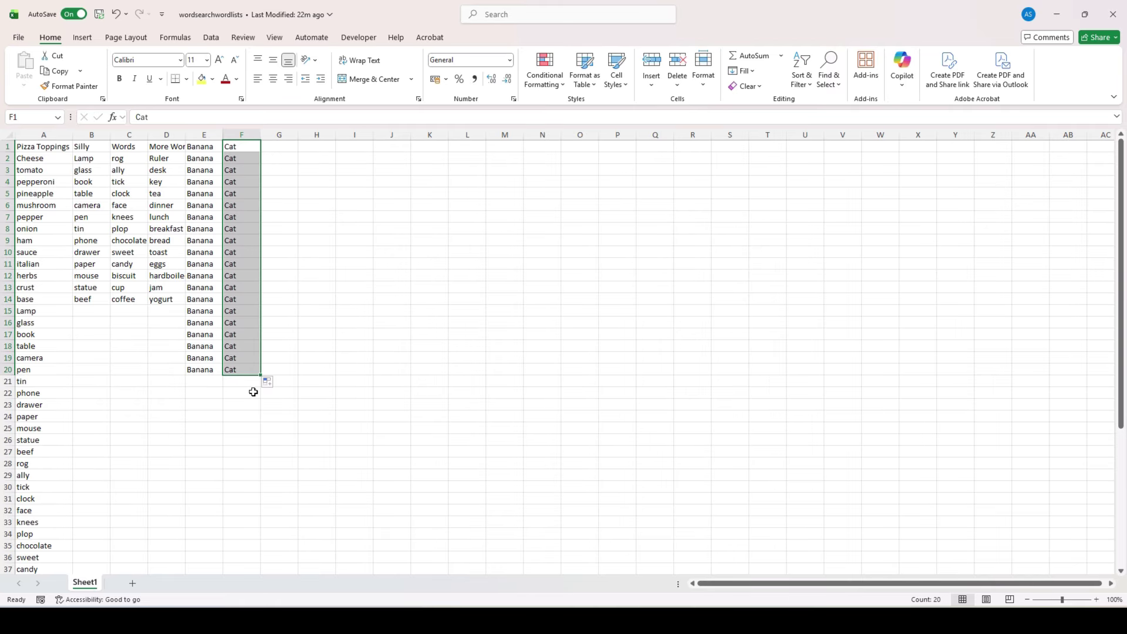
drag(260, 374, 265, 390)
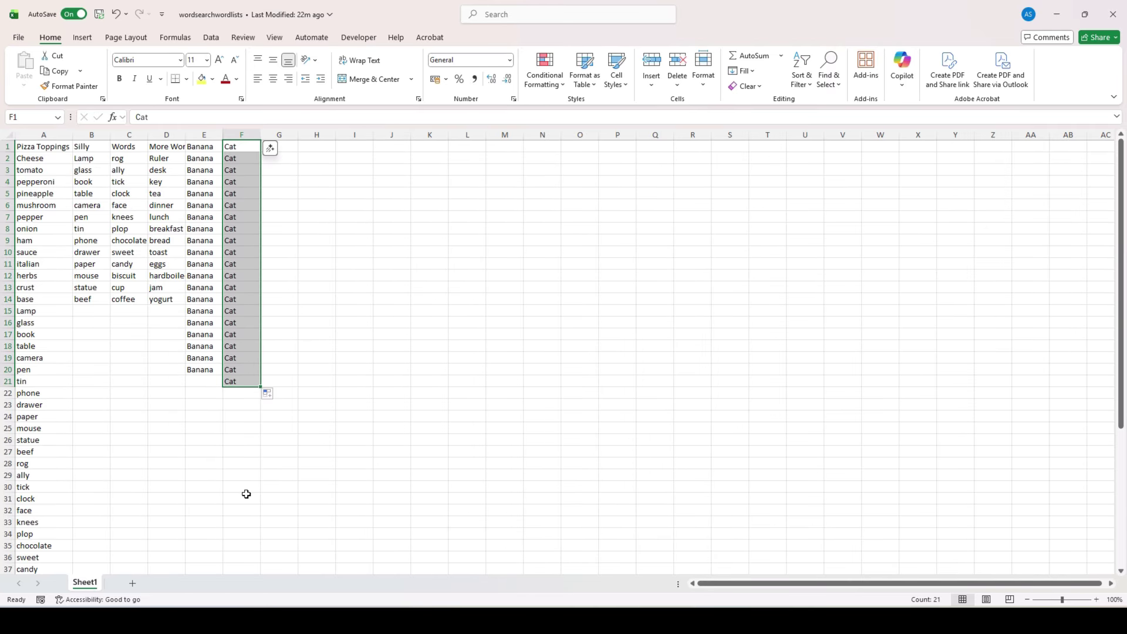
click(202, 145)
click(226, 146)
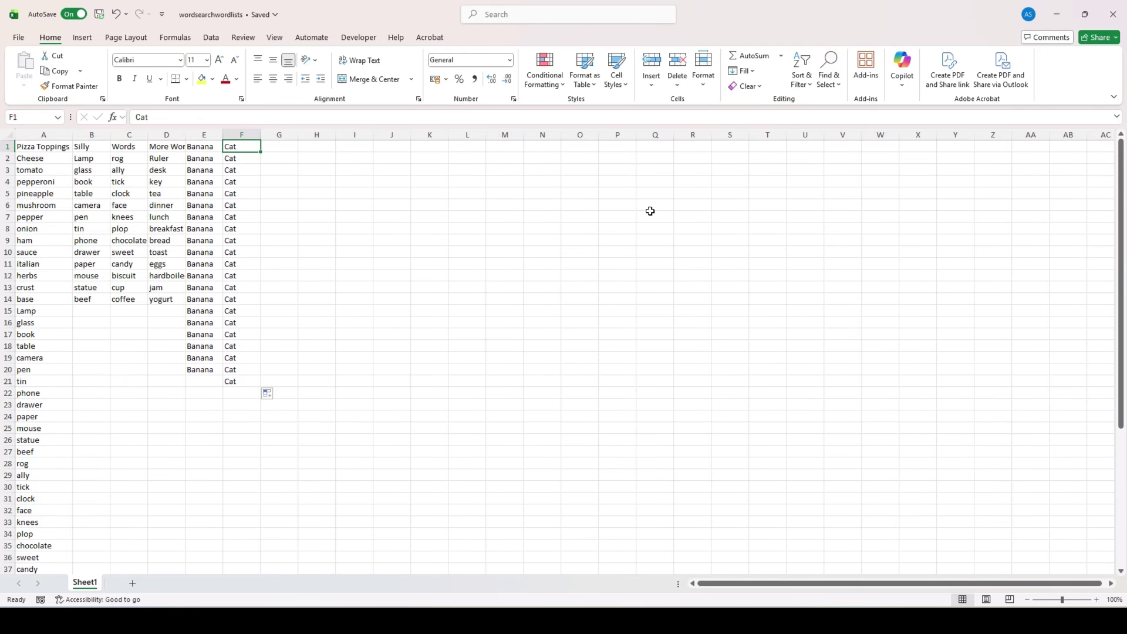
click(1124, 16)
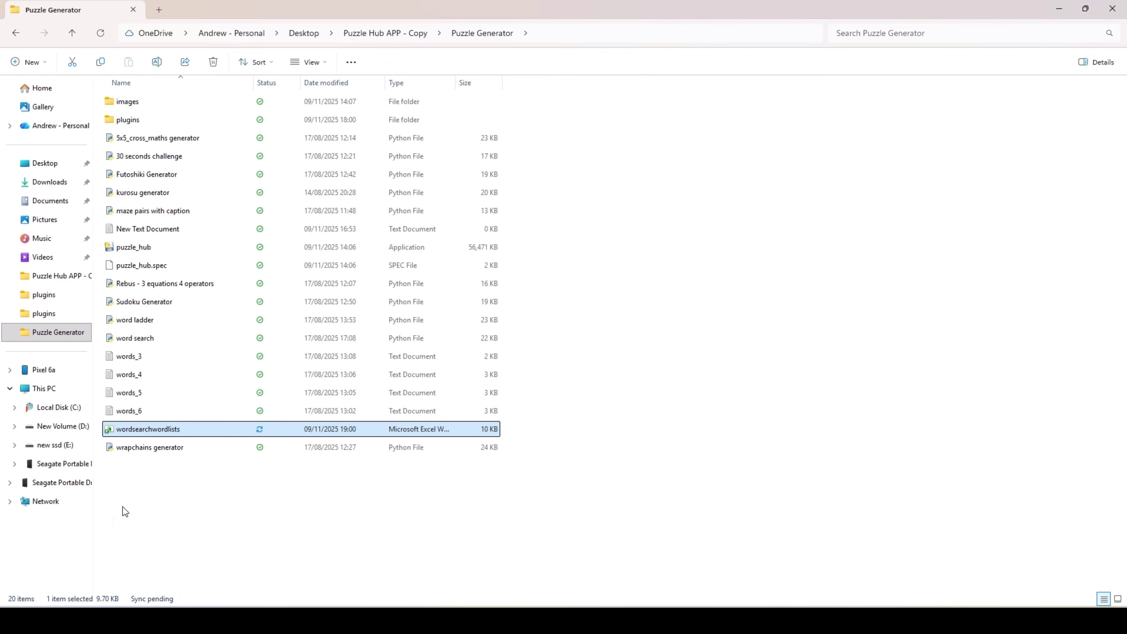
Look through the "boy and girl" folder under images > pairs and read its caption file
double_click(140, 104)
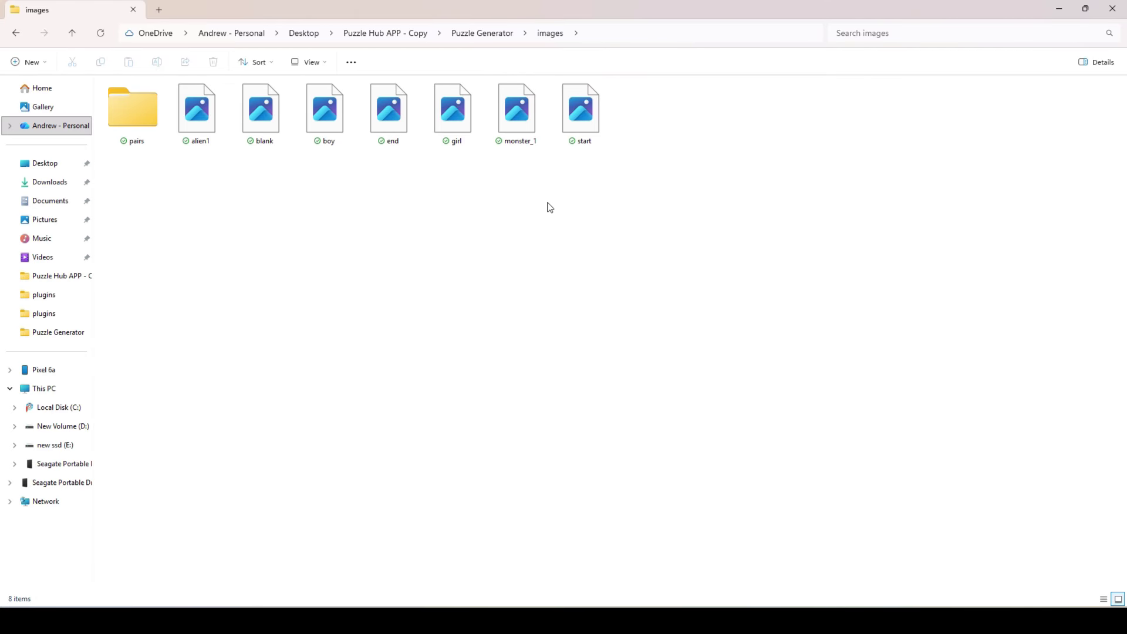
double_click(134, 109)
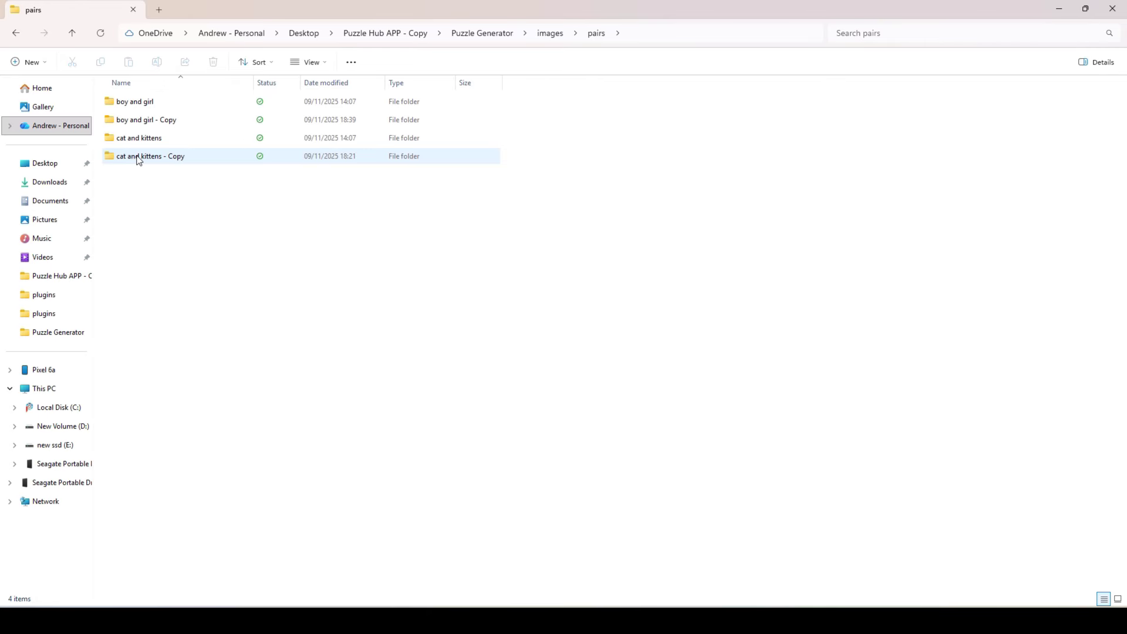
click(142, 103)
double_click(143, 103)
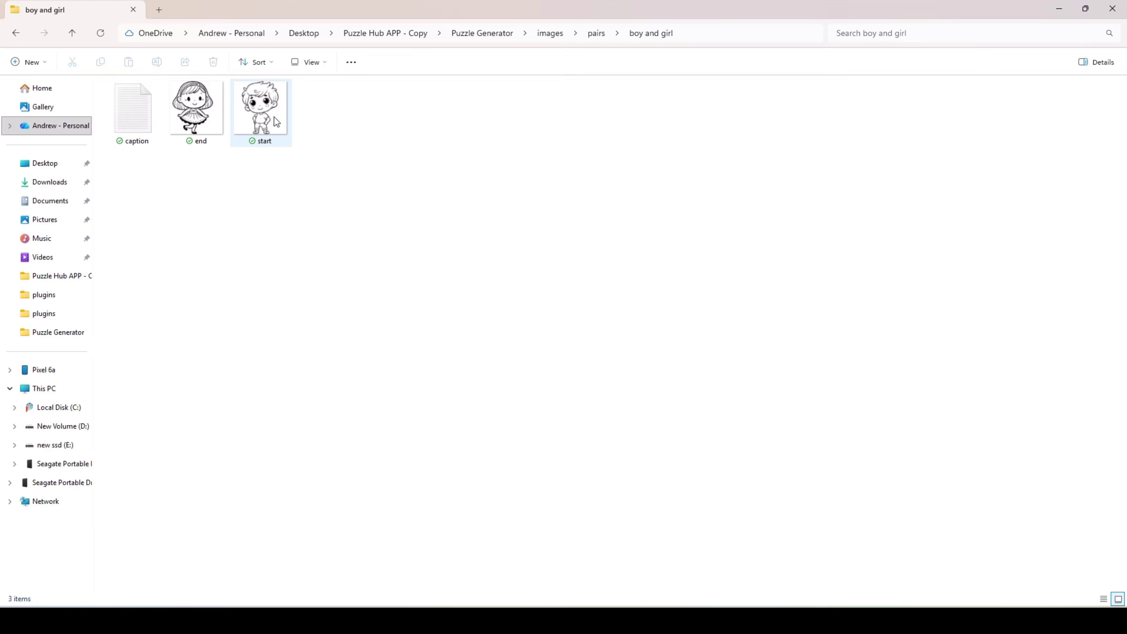
double_click(136, 113)
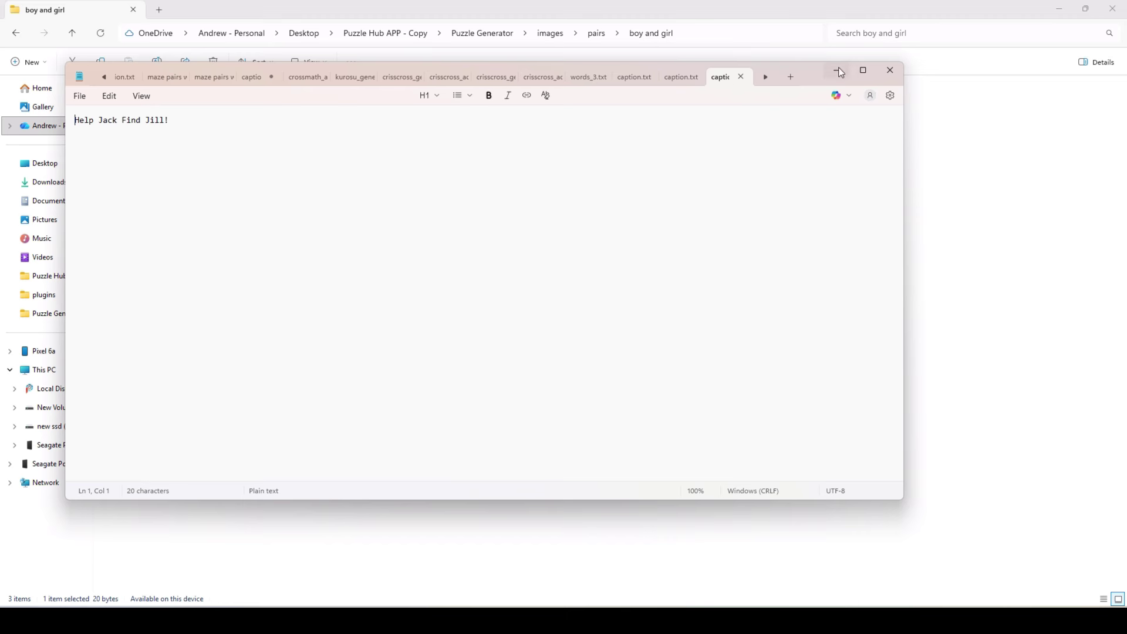
click(901, 68)
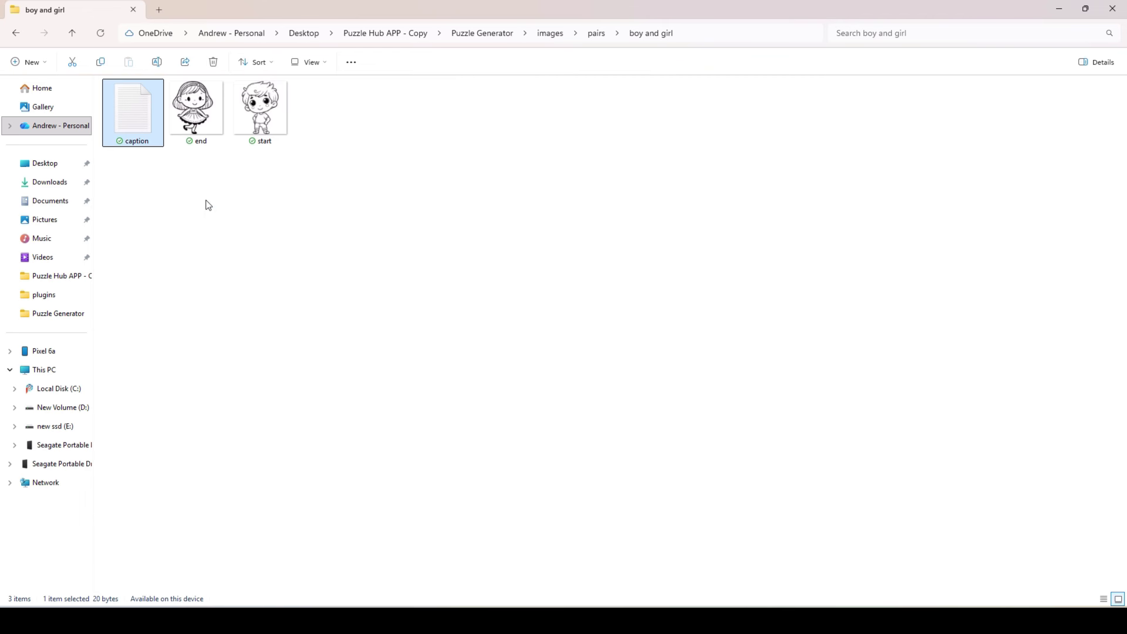
Duplicate the "boy and girl - Copy" folder within the pairs folder
click(16, 33)
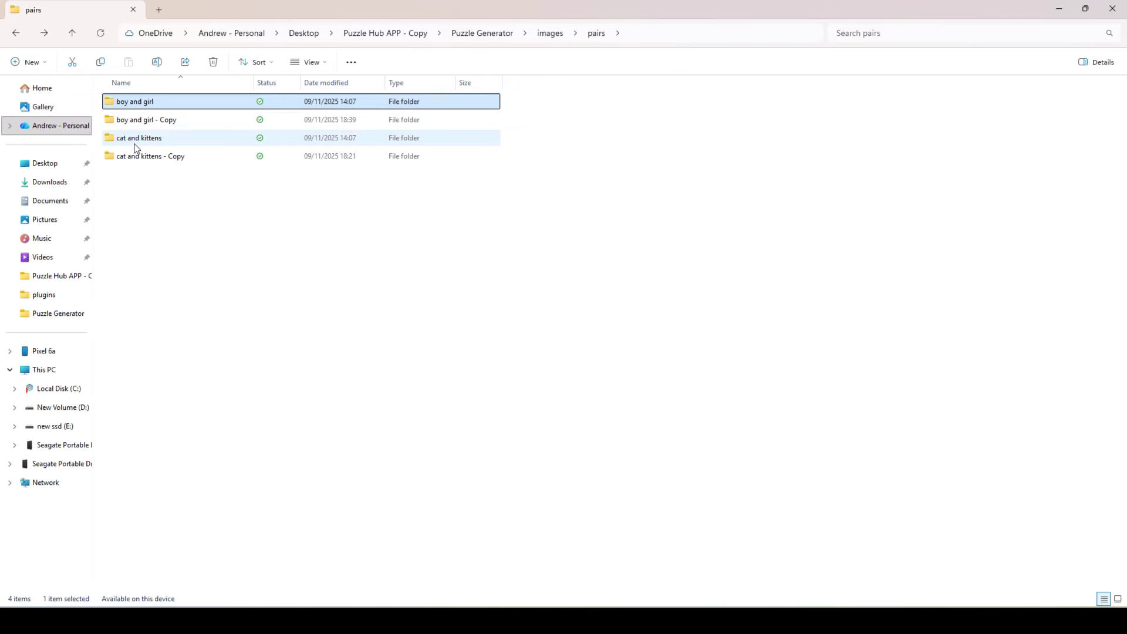
right_click(146, 121)
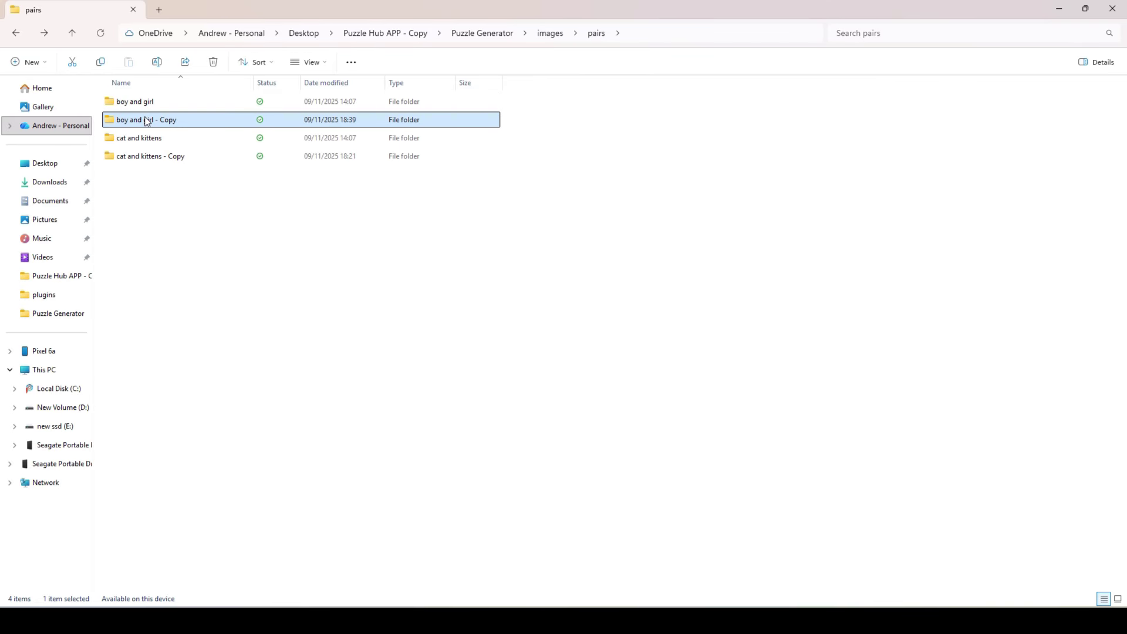
key(ctrl+c)
key(ctrl+v)
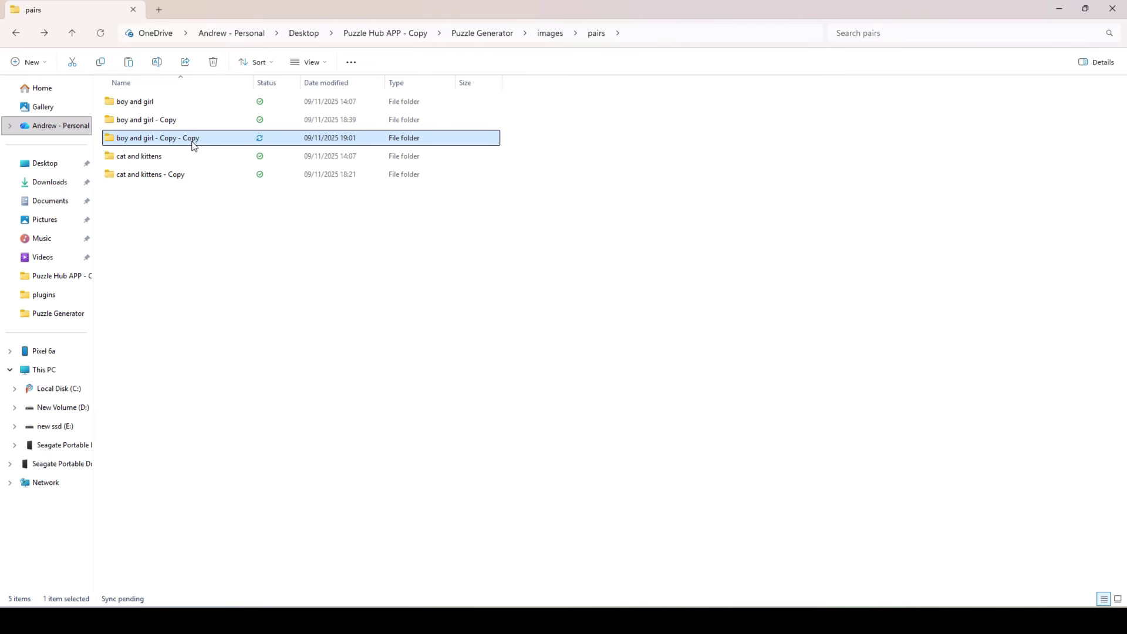
Replace the caption file's text in the duplicated folder with new wording beginning with "Chase", and save it
double_click(194, 140)
double_click(145, 139)
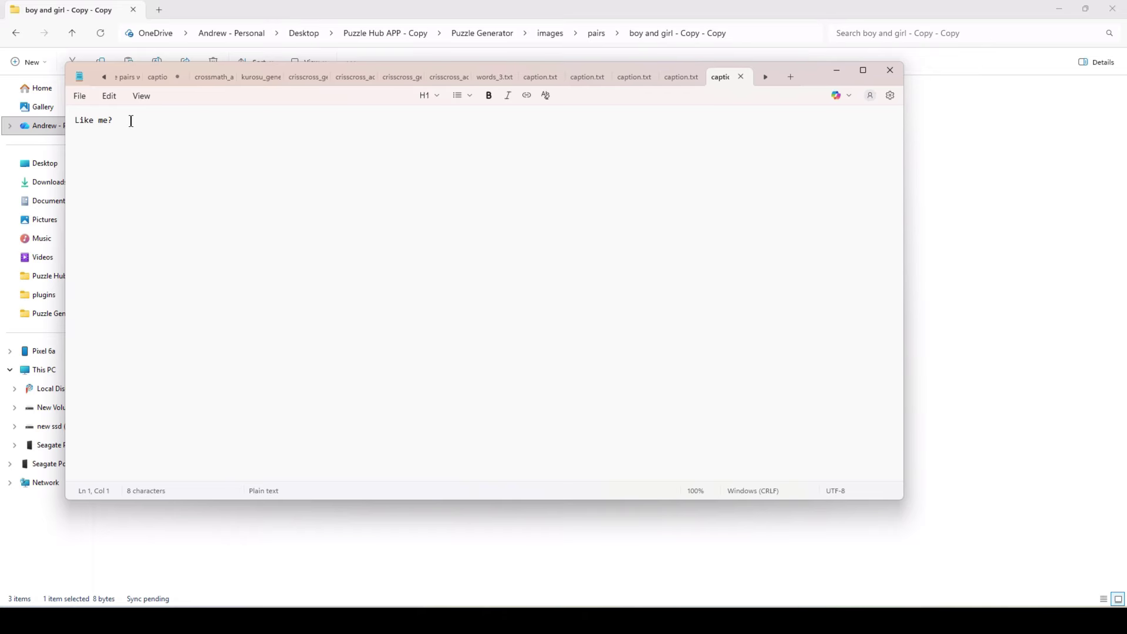
key(ctrl+a)
text(Chase)
click(83, 100)
click(85, 214)
click(890, 70)
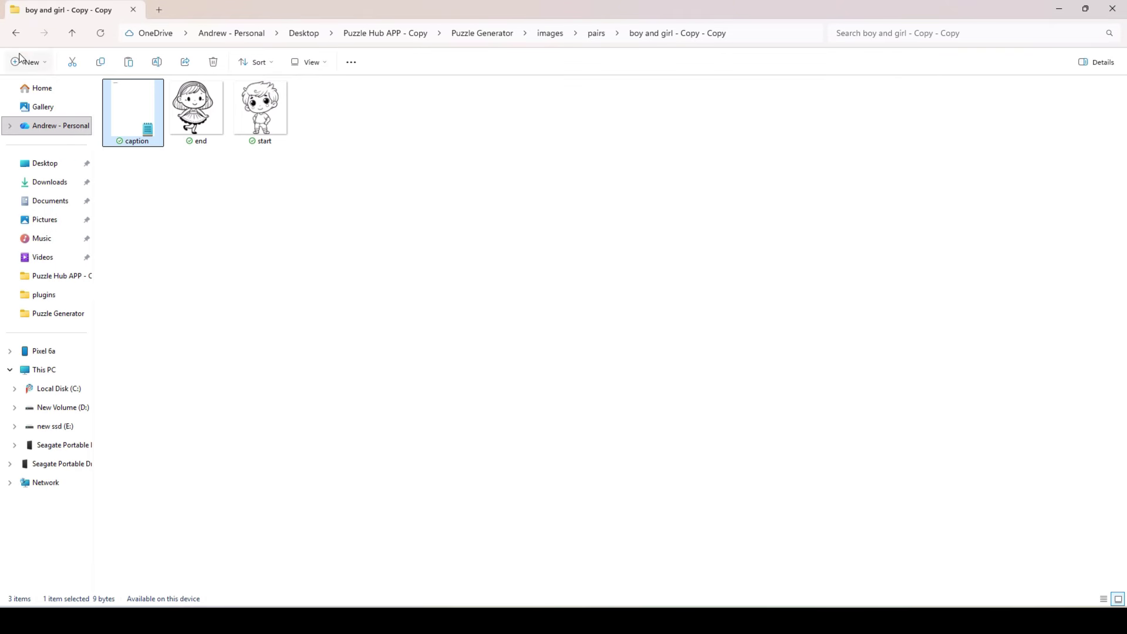
Go back to the Puzzle Generator folder, launch the puzzle_hub application and maximize its window
click(16, 32)
click(15, 32)
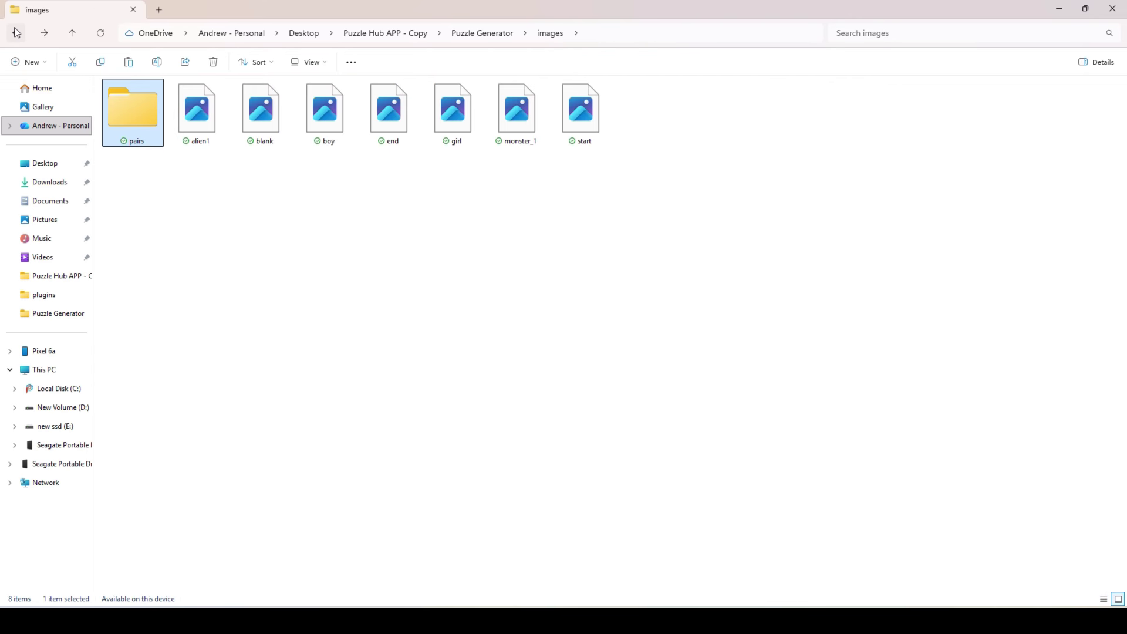
click(16, 32)
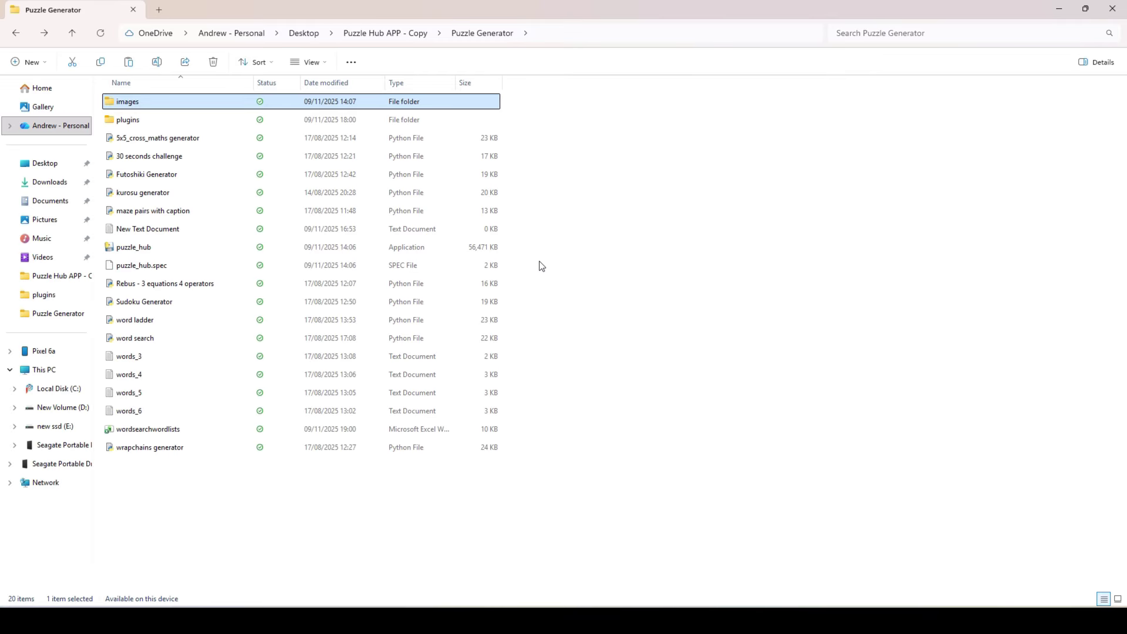
click(127, 249)
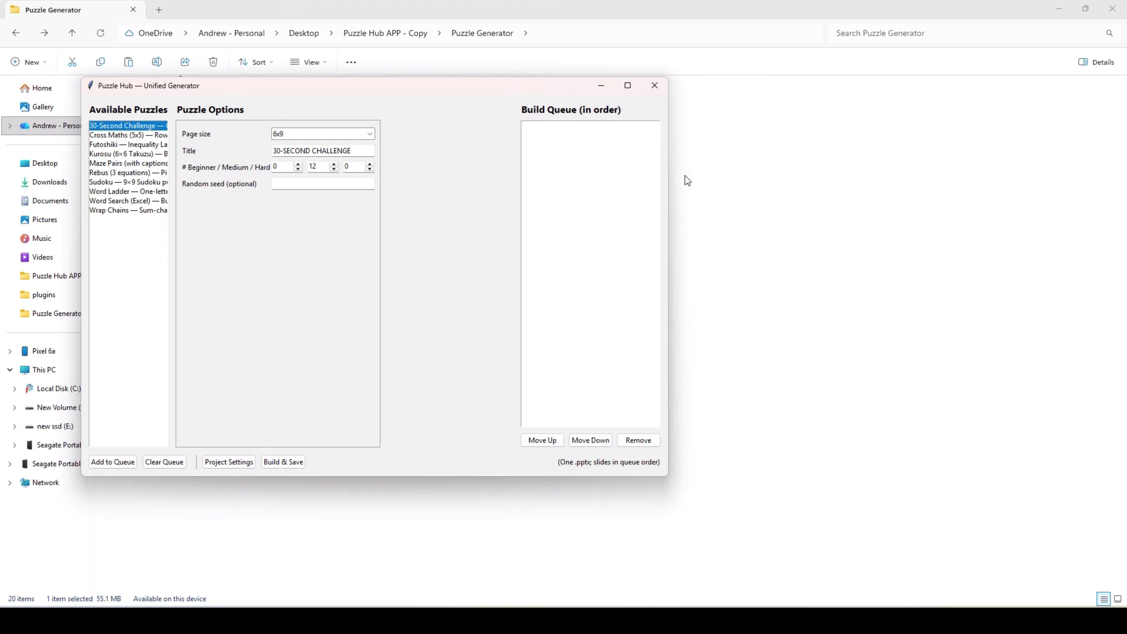
click(629, 87)
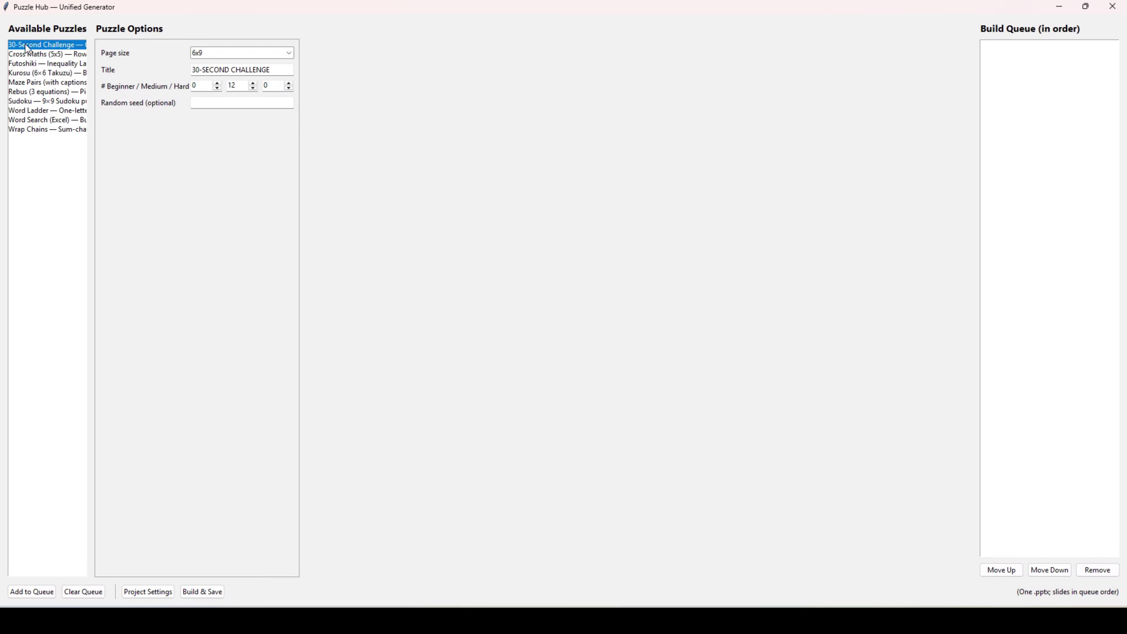
Review the options of several available puzzles, including Cross Maths, Kurosu, Maze Pairs, Sudoku and Wrap Chains
click(61, 57)
click(64, 73)
click(67, 82)
click(69, 102)
click(71, 129)
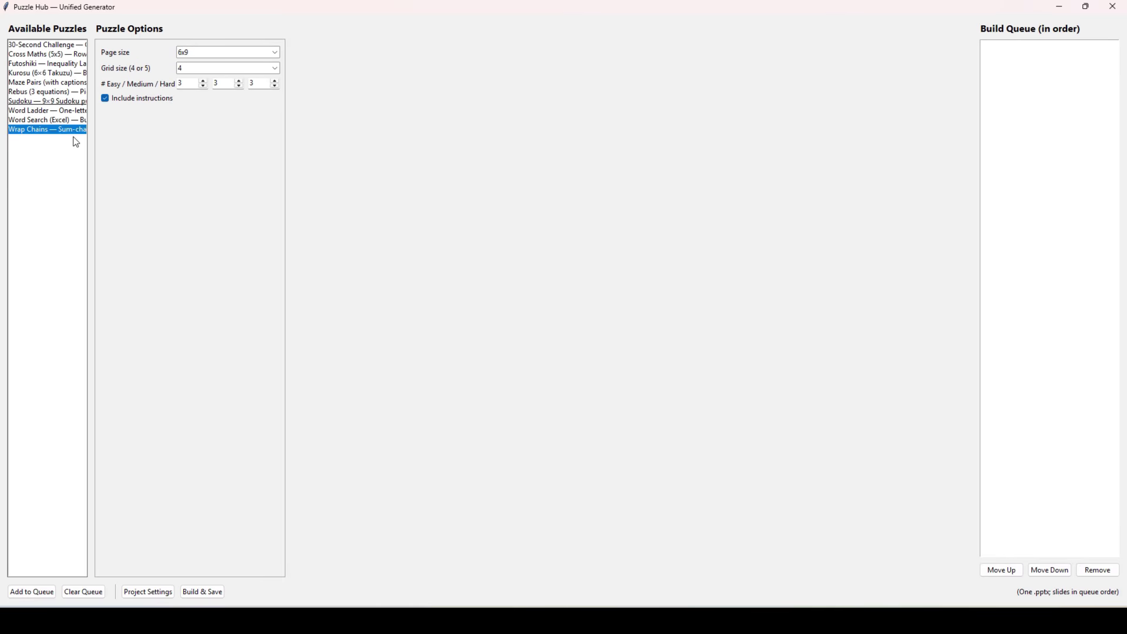
Add the 30-Second Challenge, Cross Maths, Futoshiki and Kurosu puzzles to the build queue with their default options
click(73, 46)
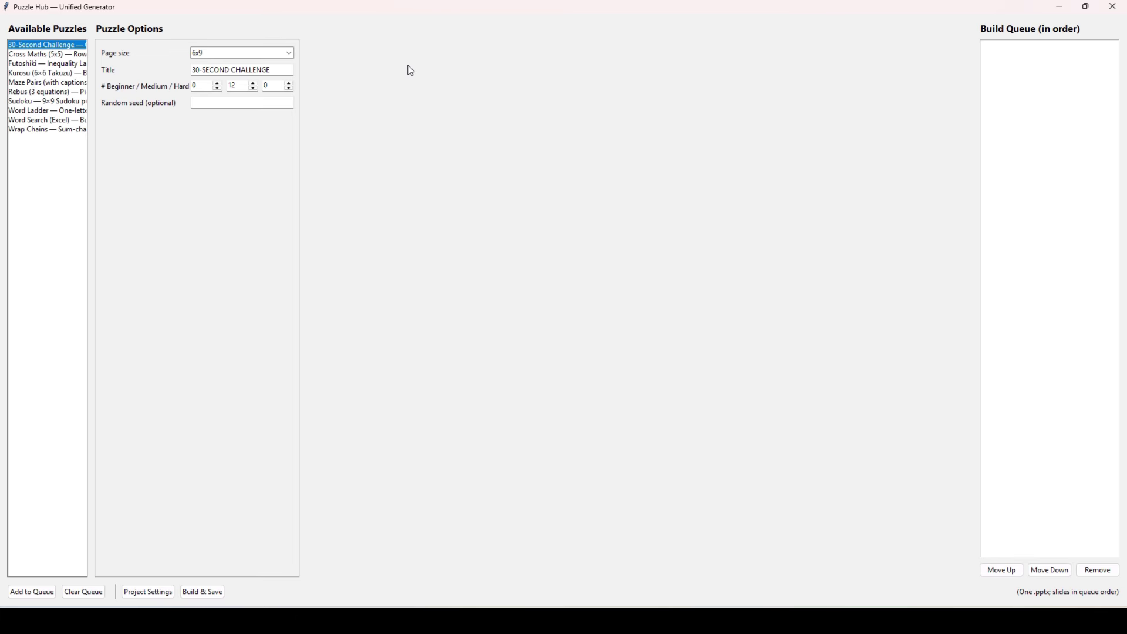
click(50, 601)
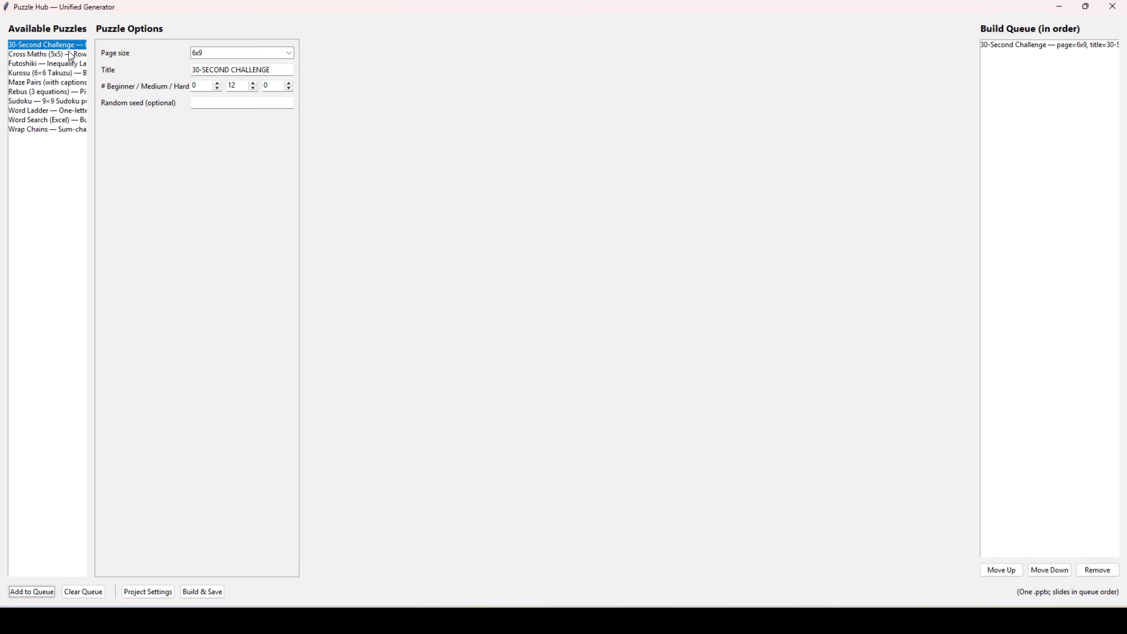
click(69, 54)
click(42, 595)
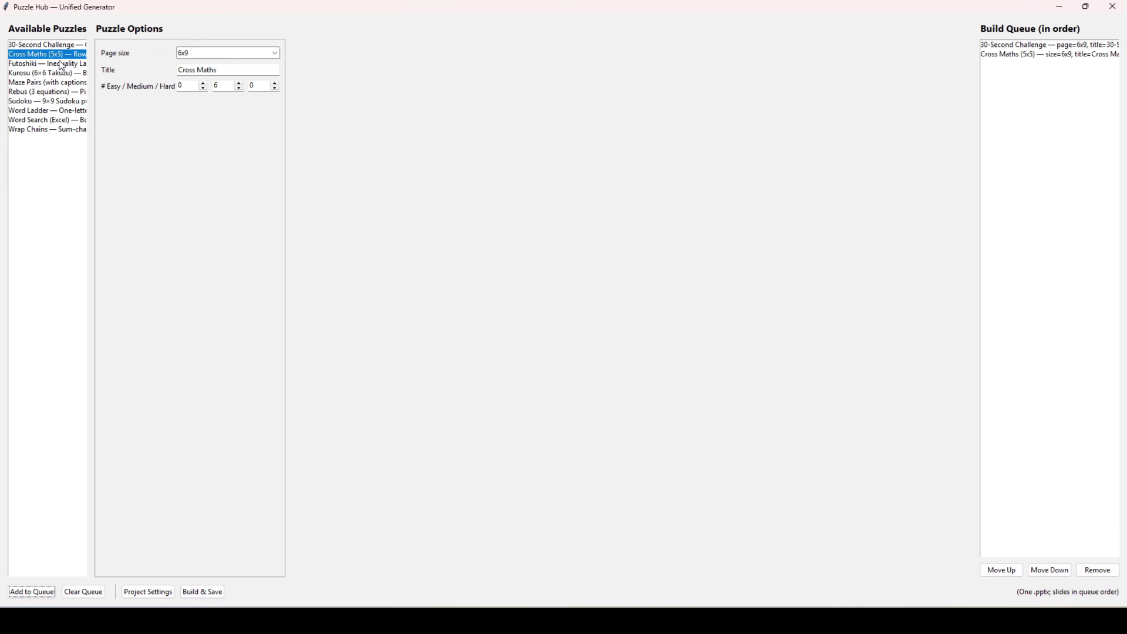
click(61, 64)
click(32, 593)
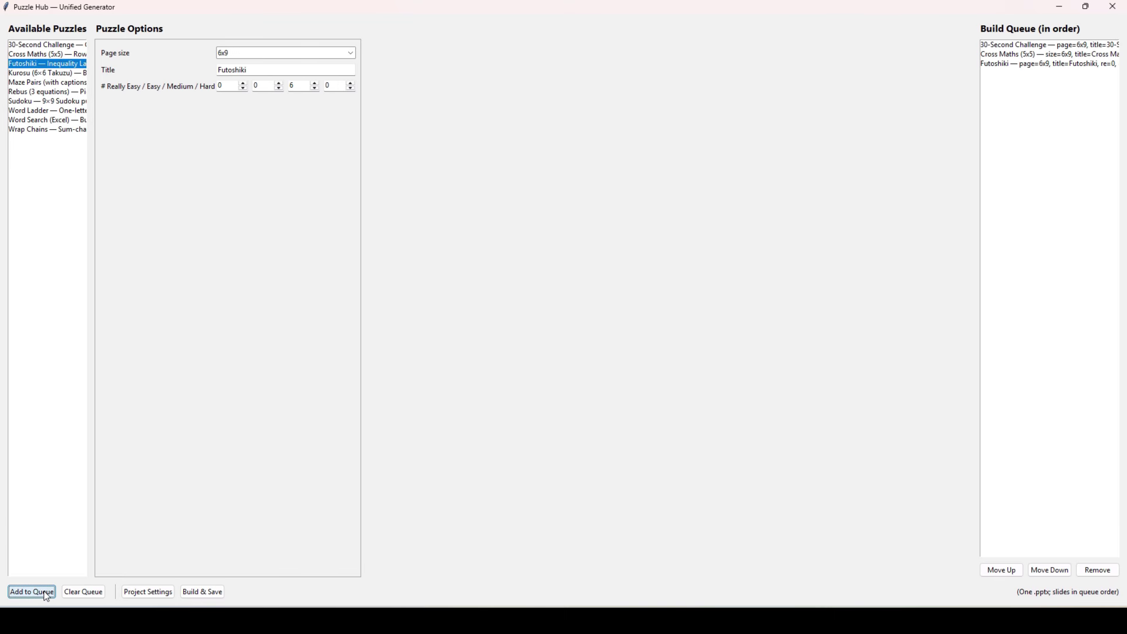
click(59, 74)
click(34, 593)
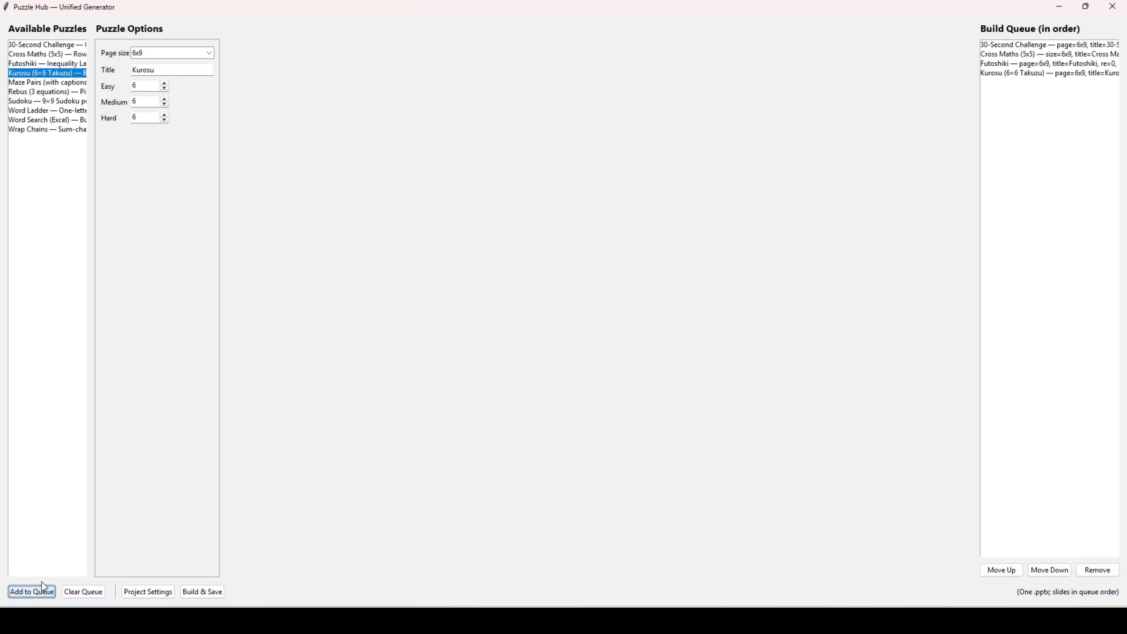
Bring up the options for the Maze Pairs (with captions) puzzle
click(50, 83)
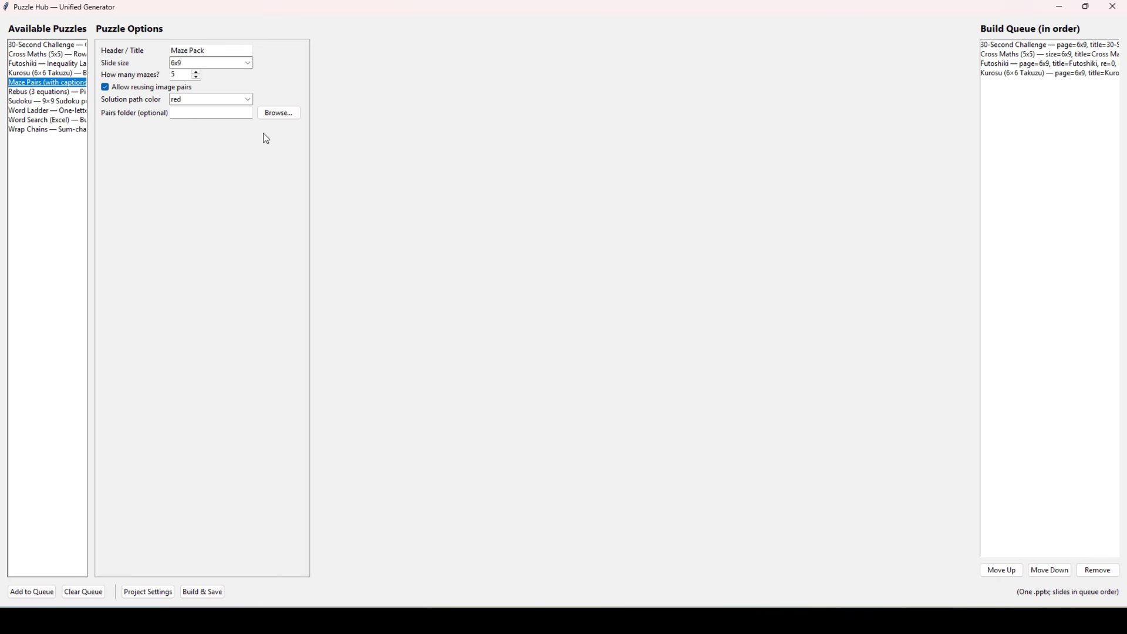